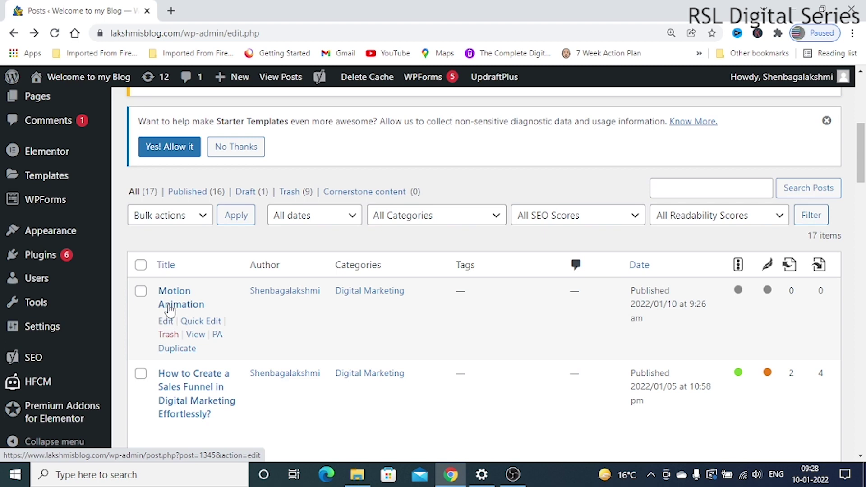
Step: Check the installed plugins list for Elementor and its activation status
mouse_move(44, 262)
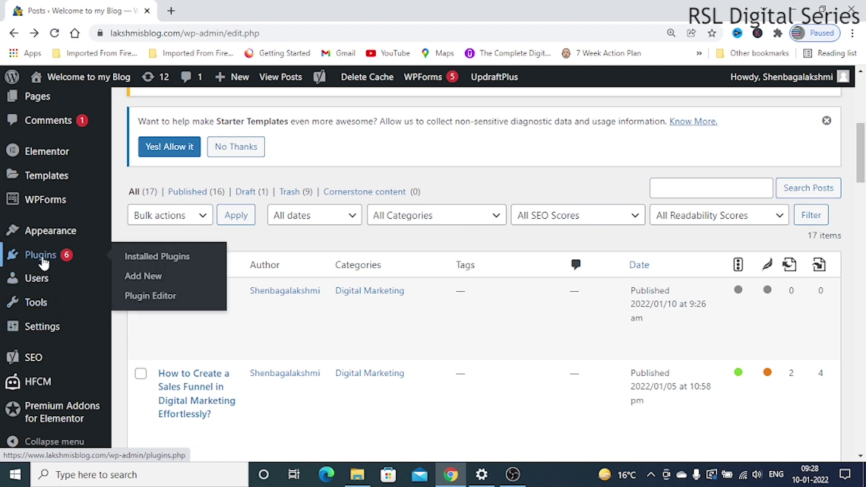
left_click(139, 261)
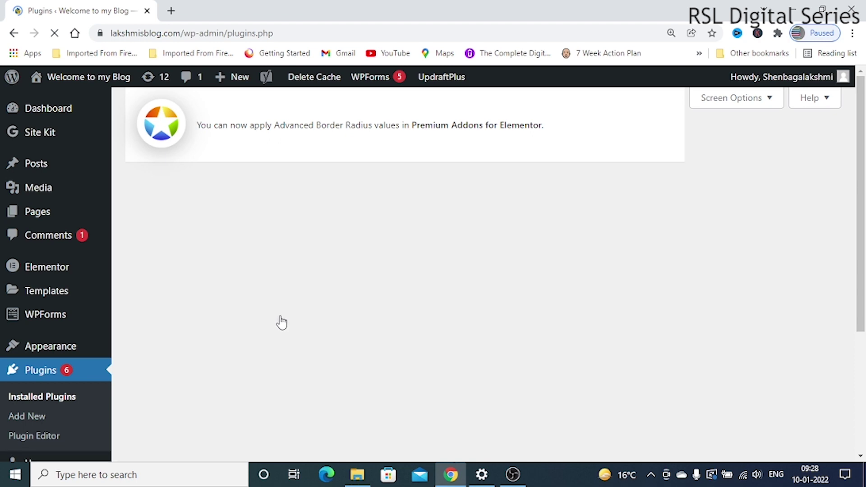
scroll(280, 324, "down", 15)
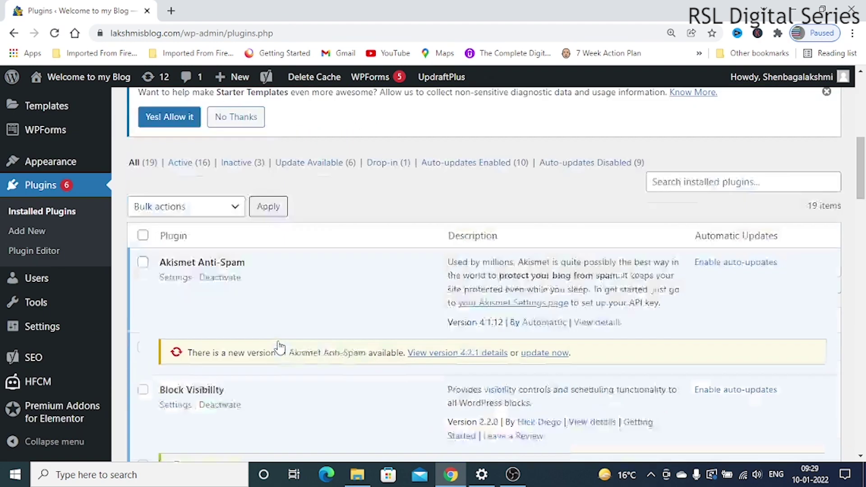
scroll(279, 345, "down", 1)
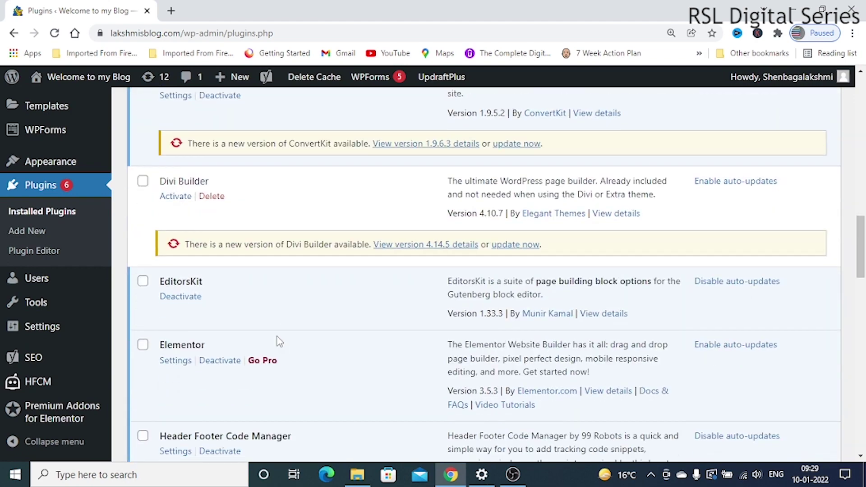
scroll(278, 341, "down", 3)
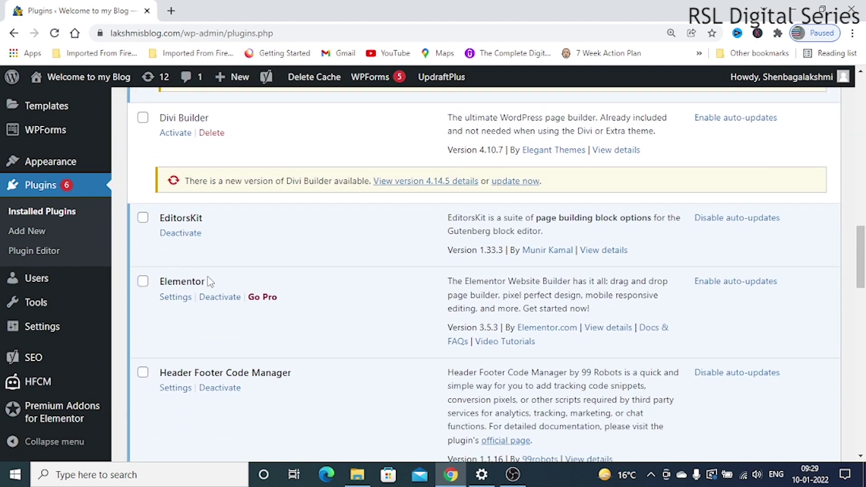
scroll(264, 332, "up", 15)
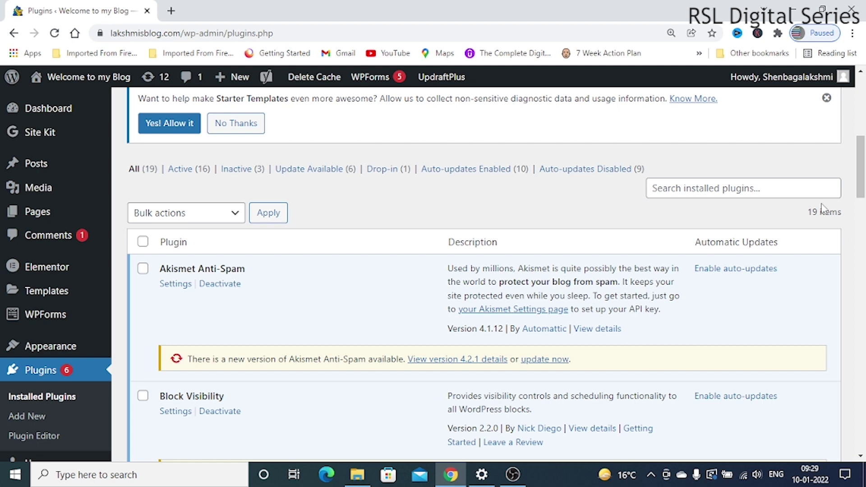
Step: Open the "Motion Animation" post from the list of all posts for editing with Elementor
left_click(45, 167)
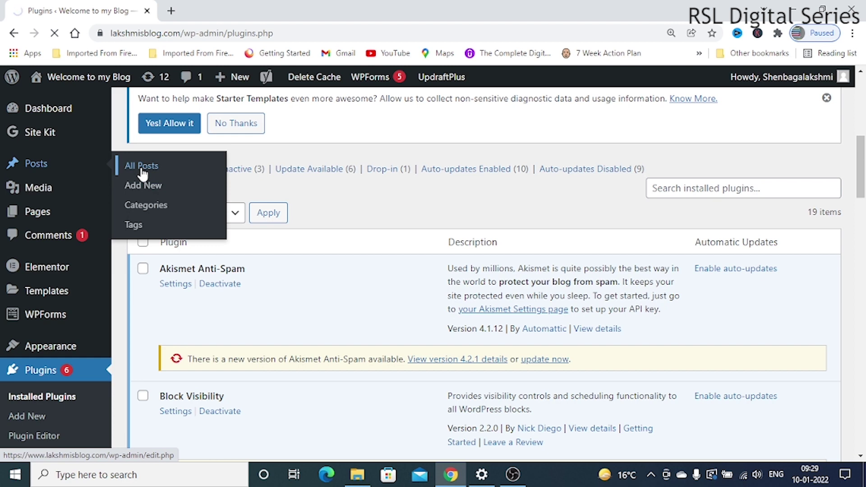
scroll(261, 310, "down", 5)
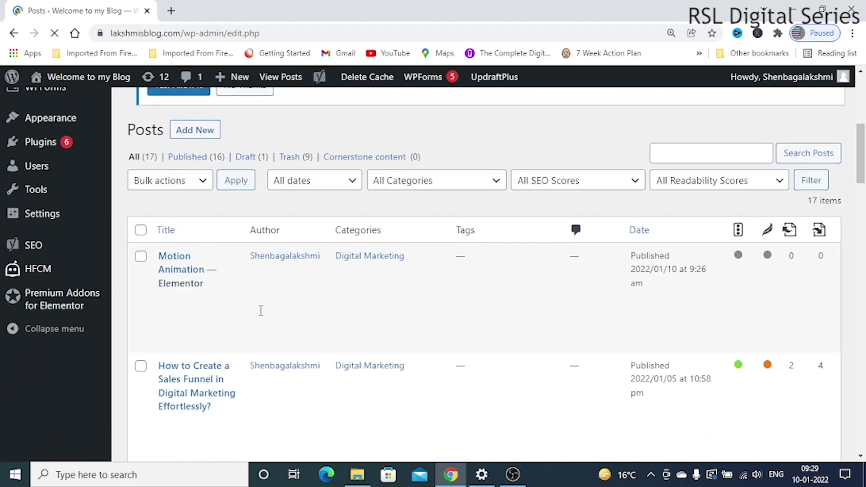
scroll(239, 354, "down", 2)
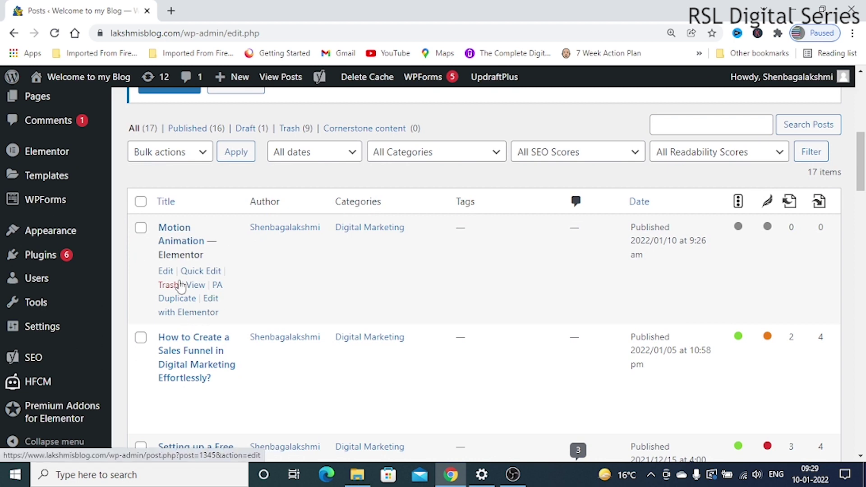
left_click(200, 317)
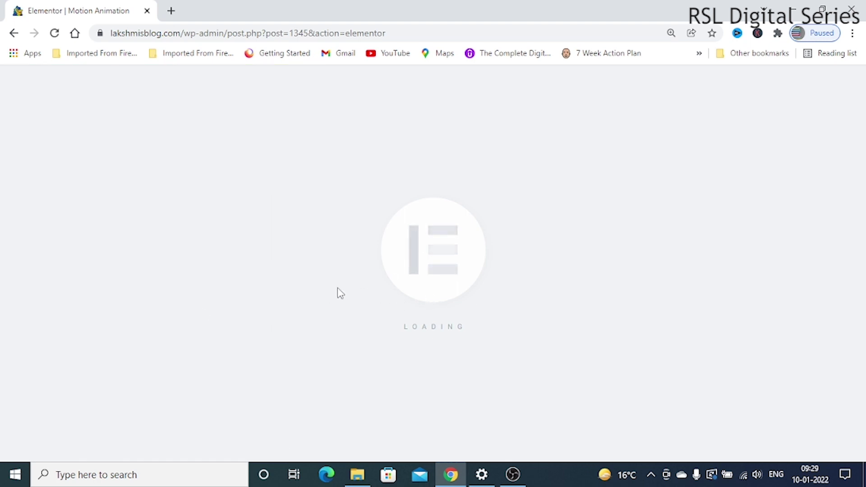
Step: Add a single-column section to the post and place an Image widget in it
scroll(390, 290, "down", 3)
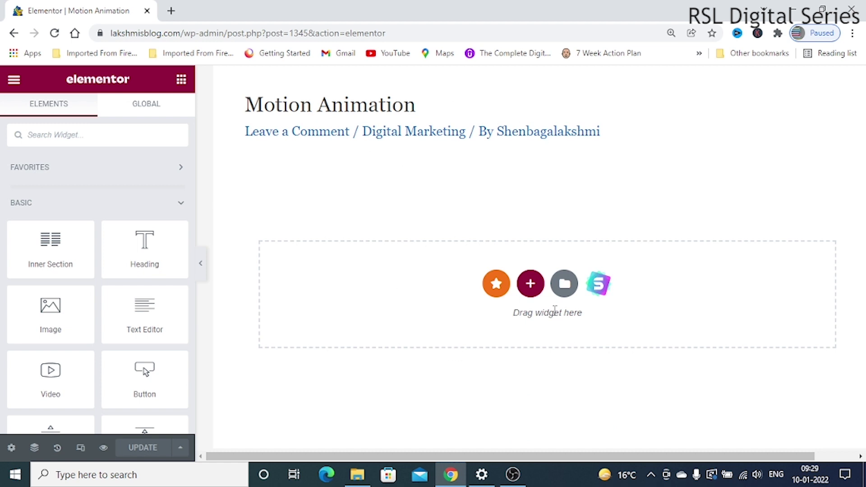
left_click(531, 285)
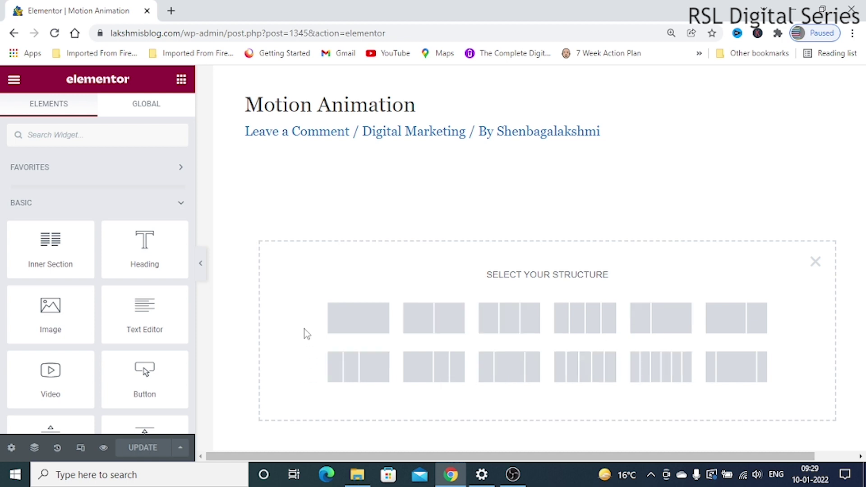
left_click(352, 320)
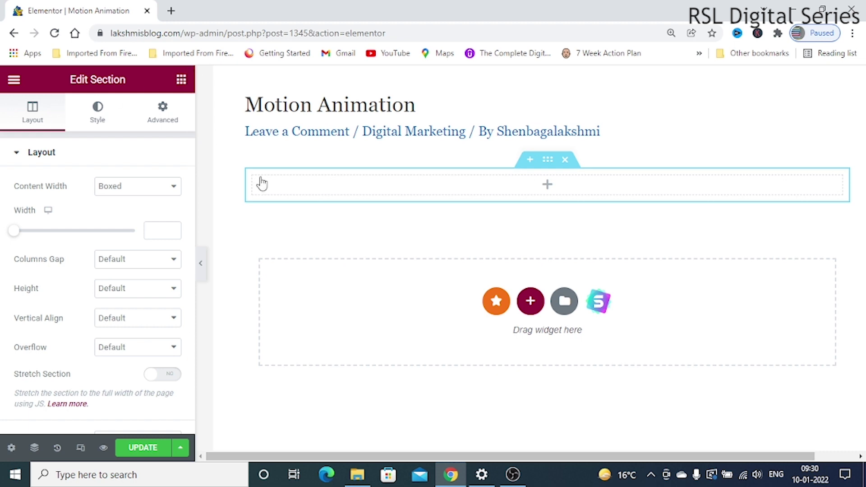
left_click(384, 188)
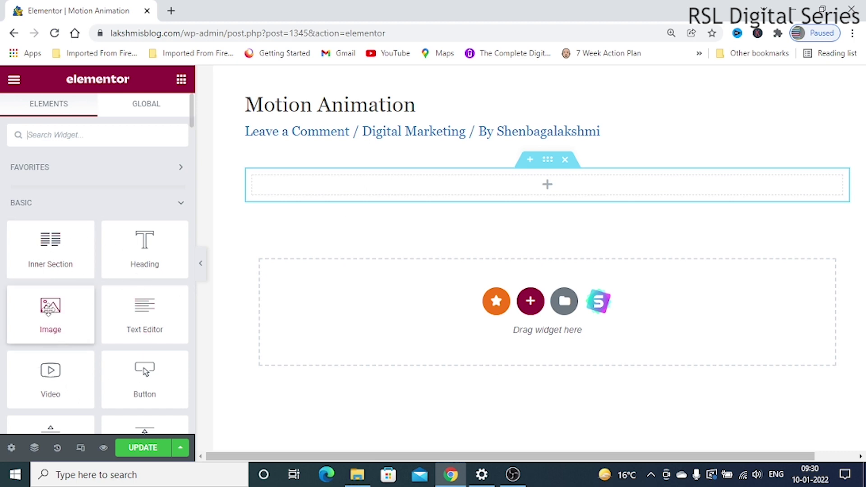
left_click_drag(49, 309, 360, 189)
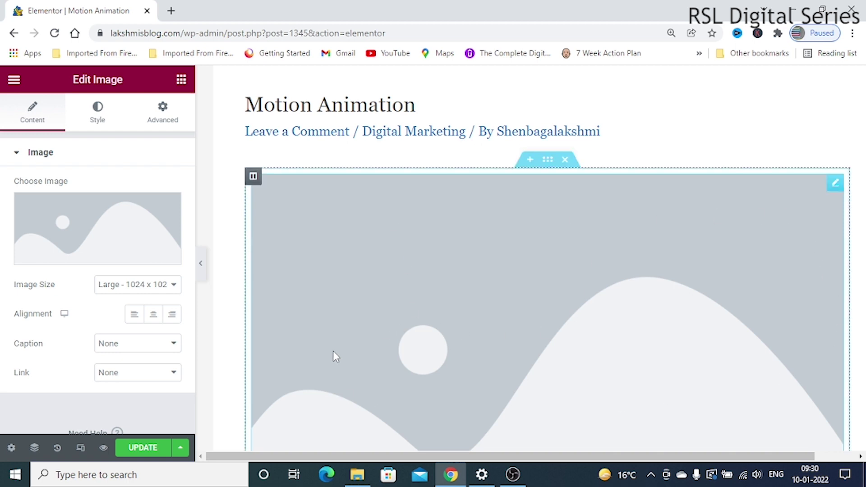
Step: Start choosing the widget's image and search the free images for "business"
mouse_move(87, 218)
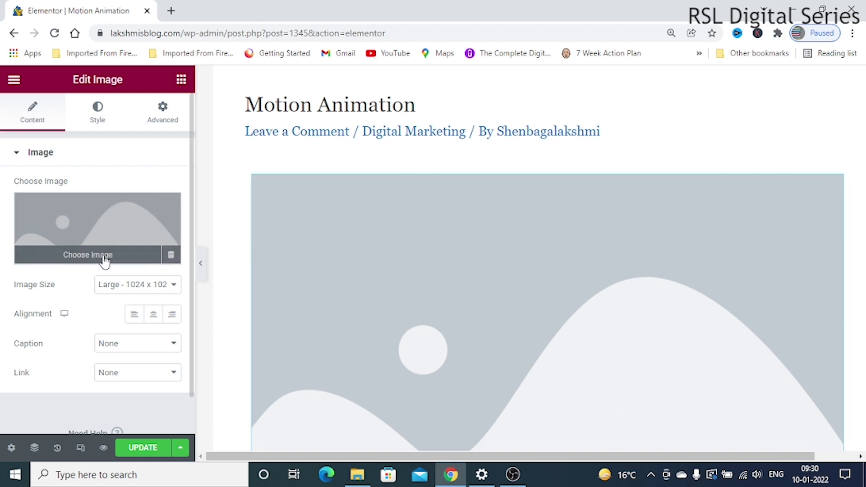
left_click(83, 260)
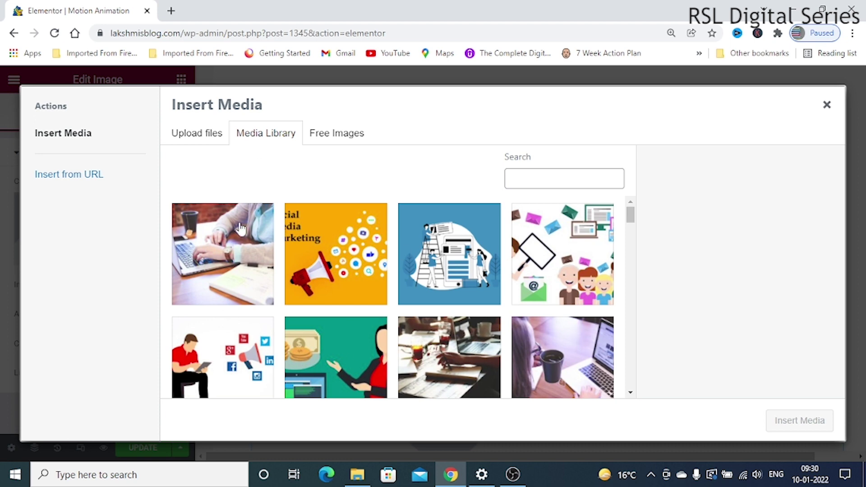
left_click(199, 136)
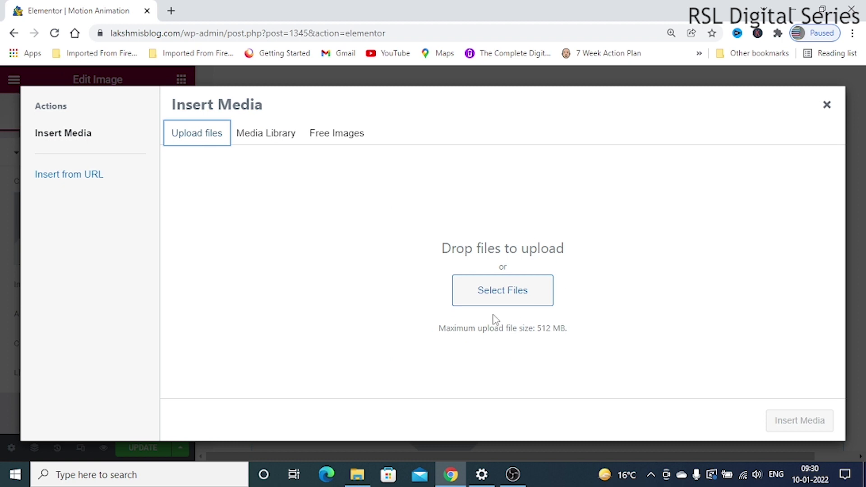
left_click(328, 138)
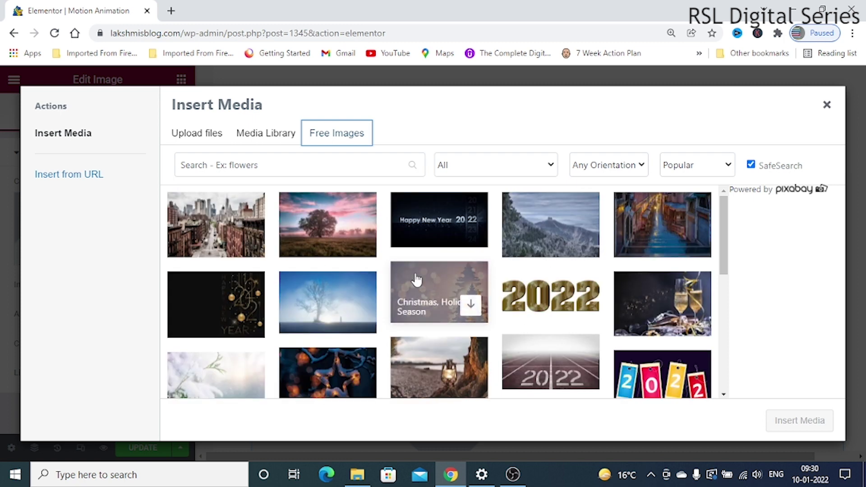
left_click(277, 162)
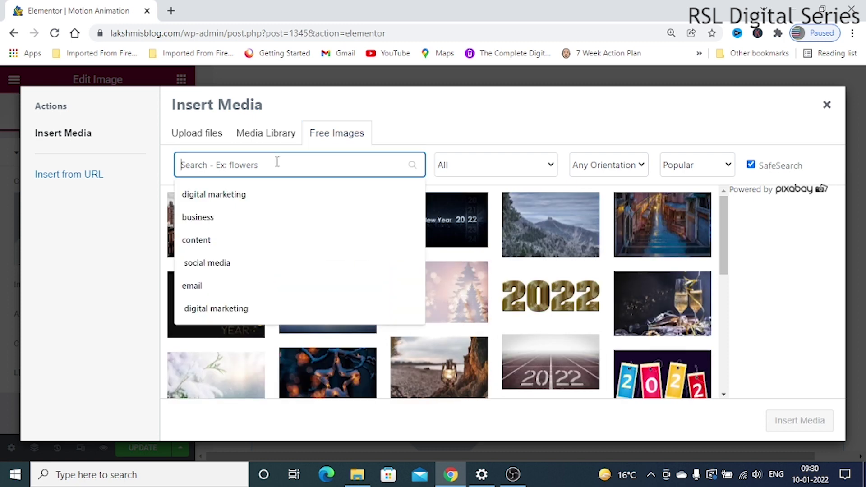
left_click(202, 218)
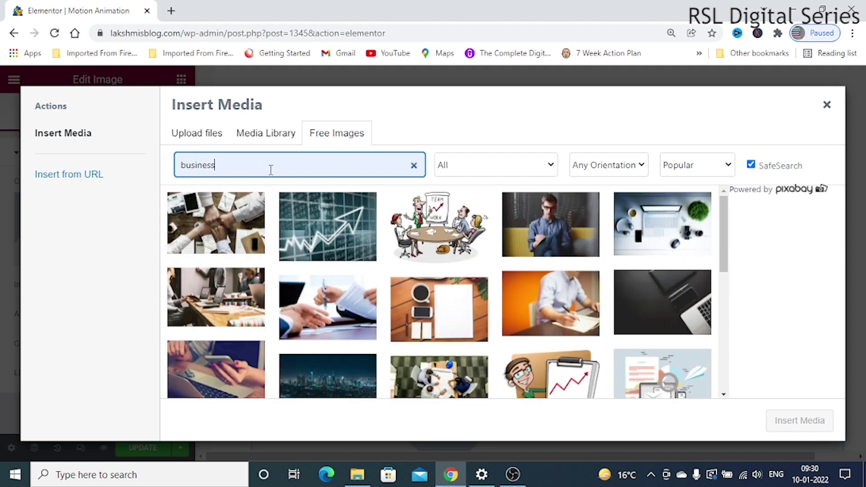
Step: Insert the free photo of hands holding a phone over a laptop into the Image widget
scroll(550, 270, "down", 3)
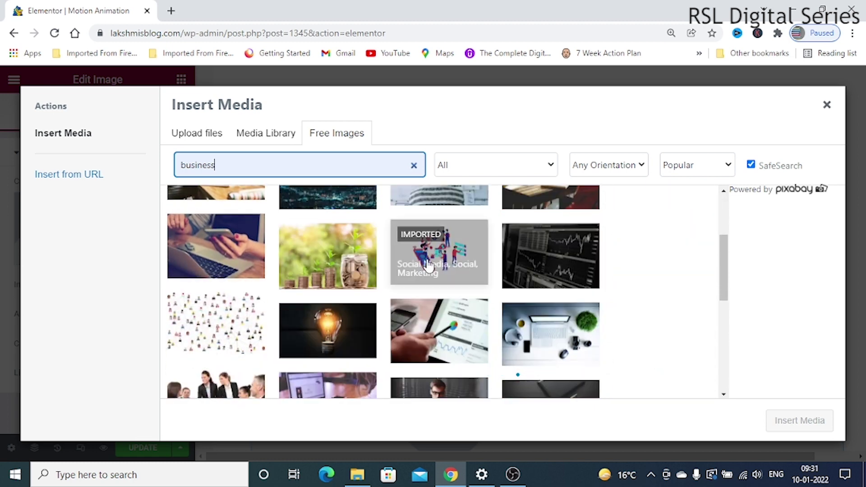
left_click(218, 247)
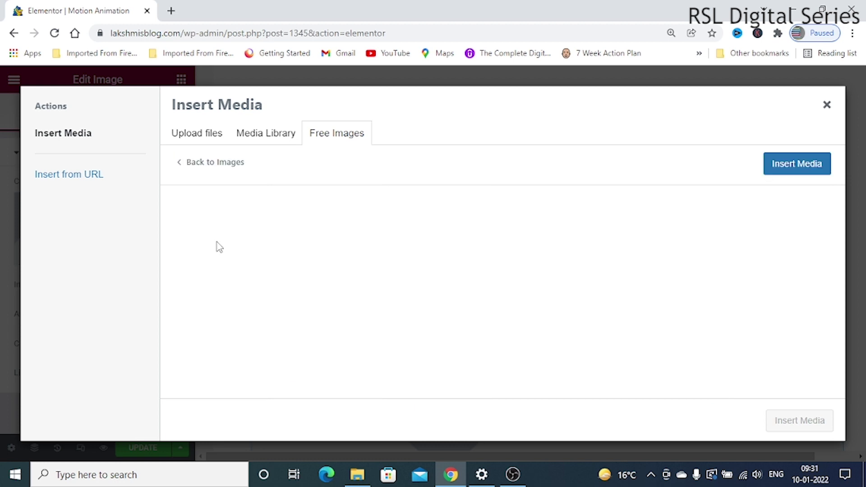
left_click(792, 169)
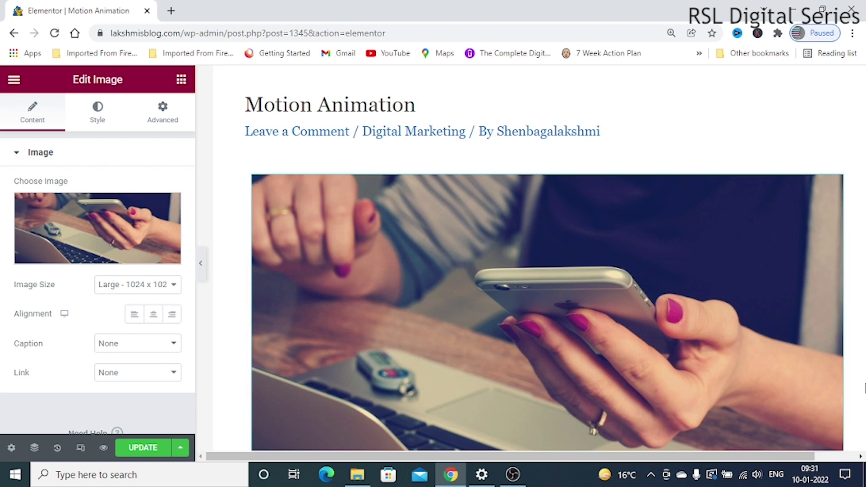
Step: Try the Thumbnail, Medium and Medium Large sizes on the image and settle on Medium - 300 x 300
mouse_move(60, 201)
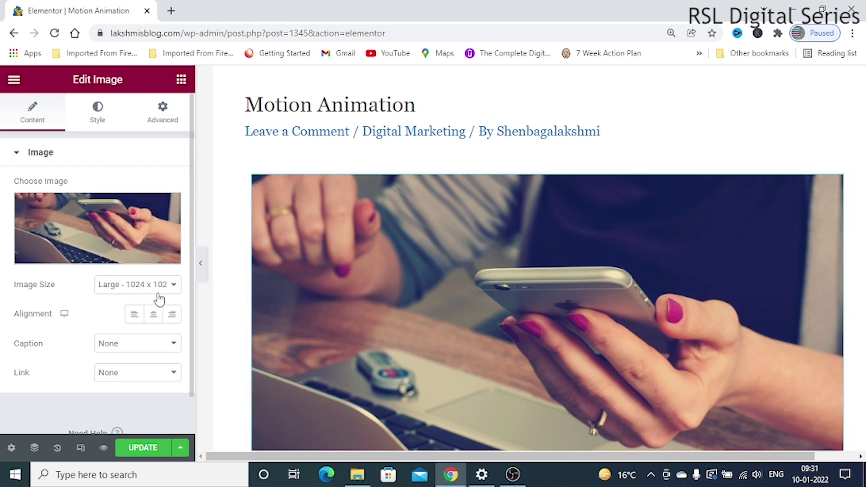
left_click(174, 286)
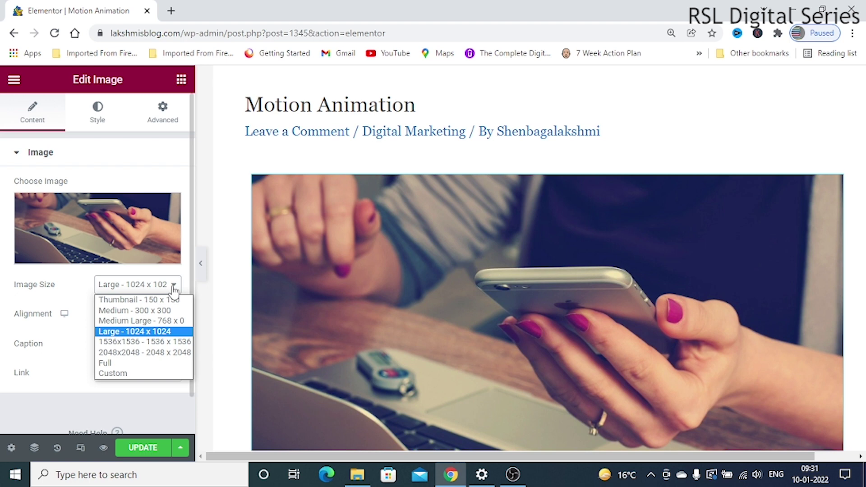
left_click(141, 300)
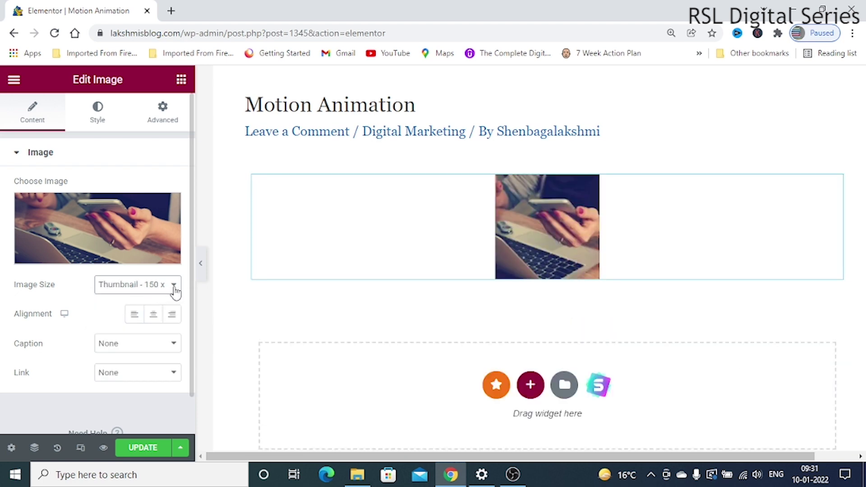
left_click(175, 291)
left_click(143, 308)
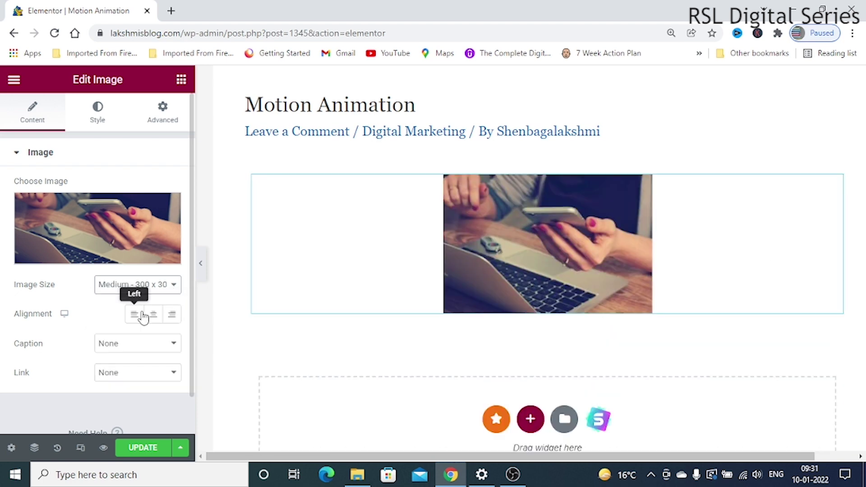
left_click(174, 288)
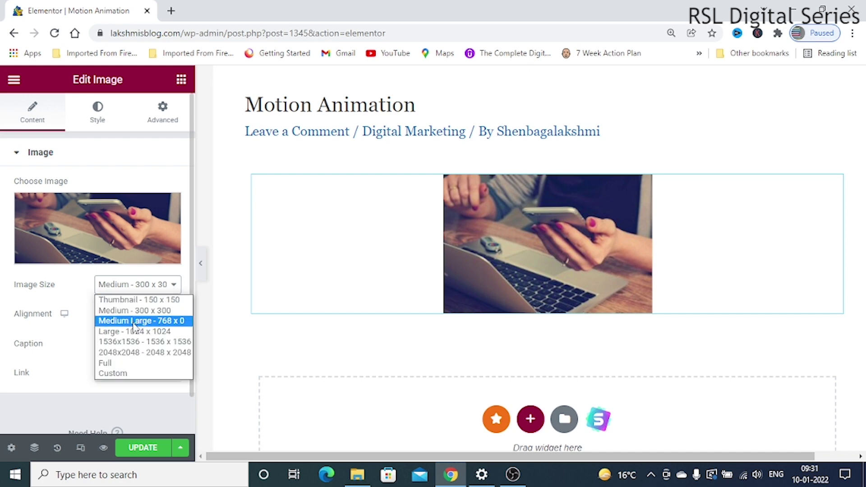
left_click(134, 321)
left_click(173, 289)
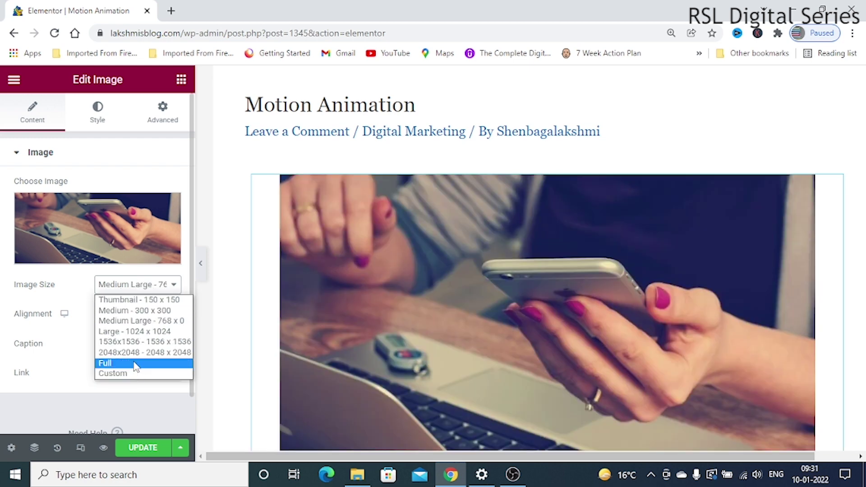
left_click(126, 311)
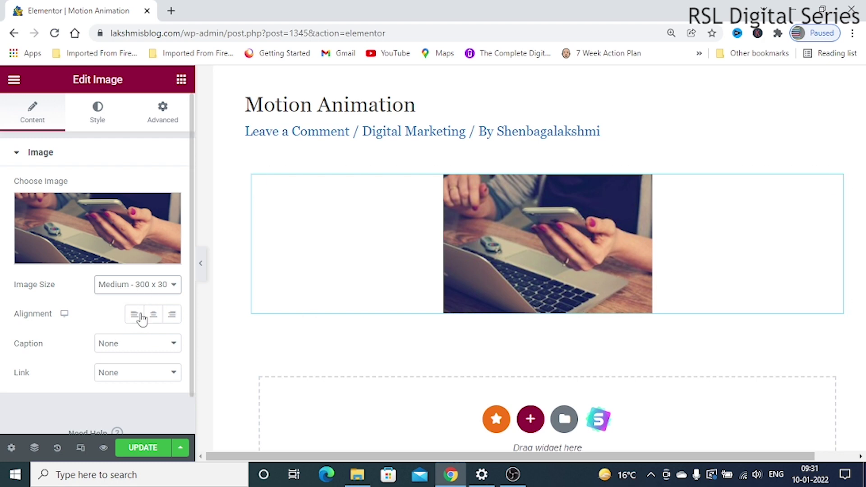
Step: Try left, center and right alignment on the image and settle on center alignment
left_click(134, 317)
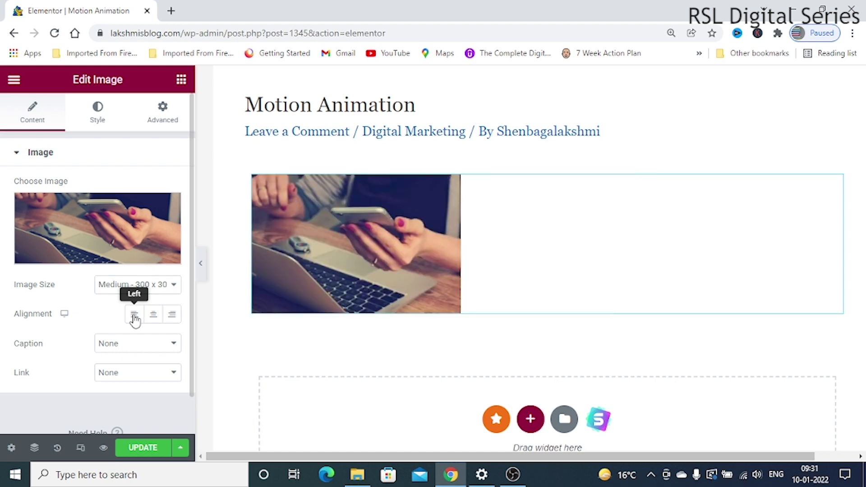
left_click(156, 322)
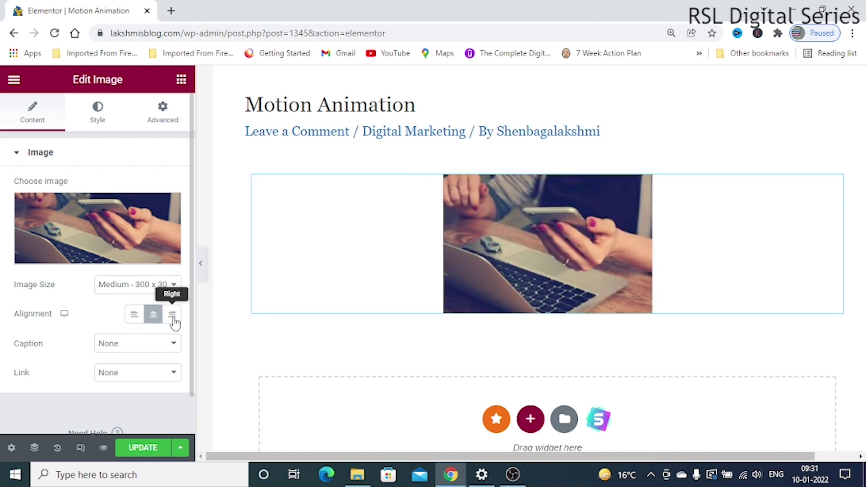
left_click(173, 321)
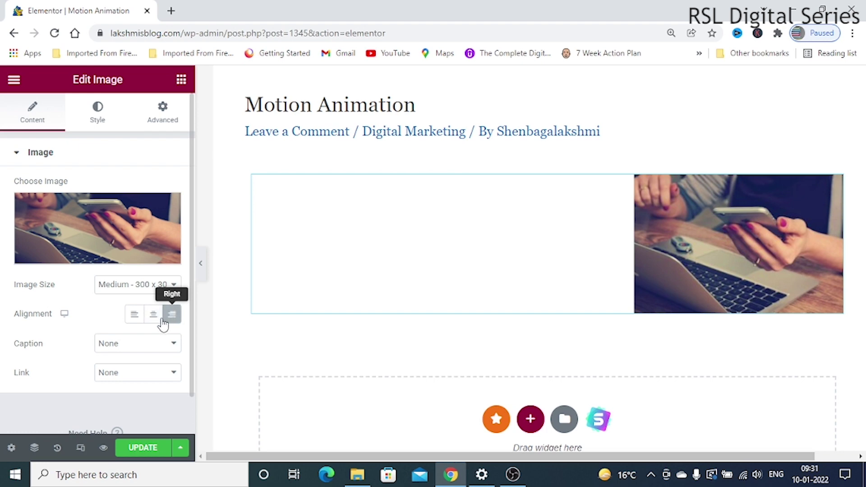
left_click(154, 321)
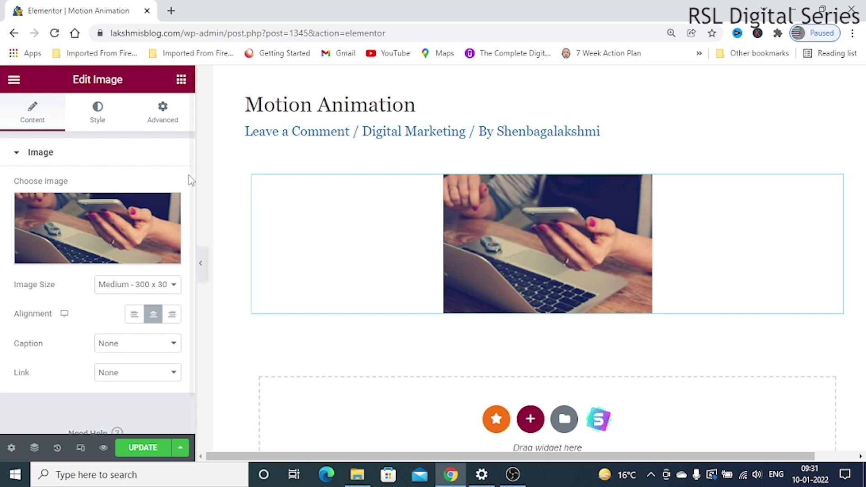
Step: Open the Motion Effects settings of the image widget
left_click(163, 112)
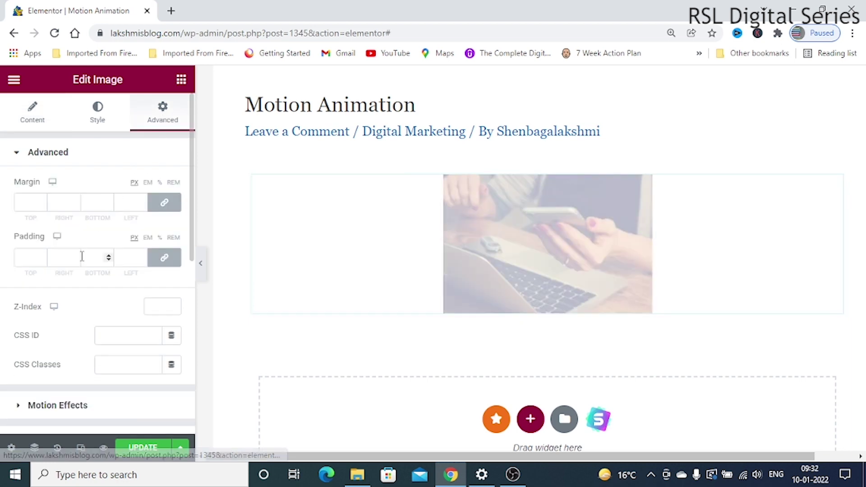
scroll(81, 259, "down", 7)
scroll(73, 254, "up", 2)
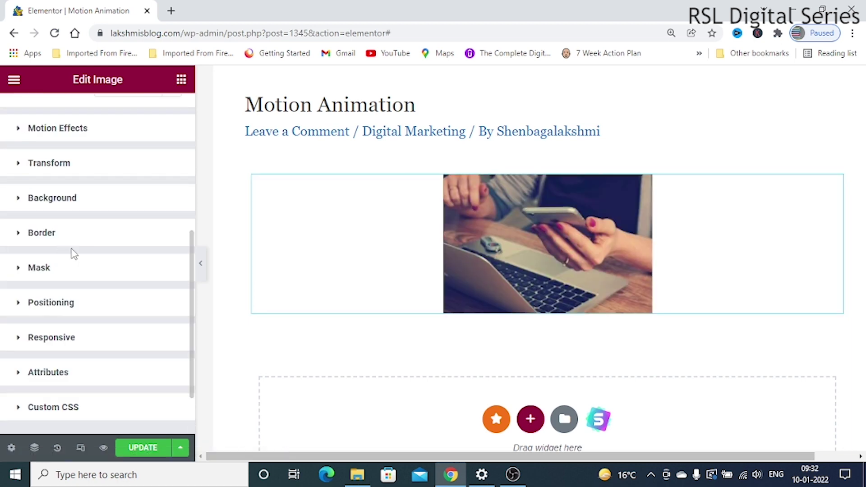
left_click(70, 130)
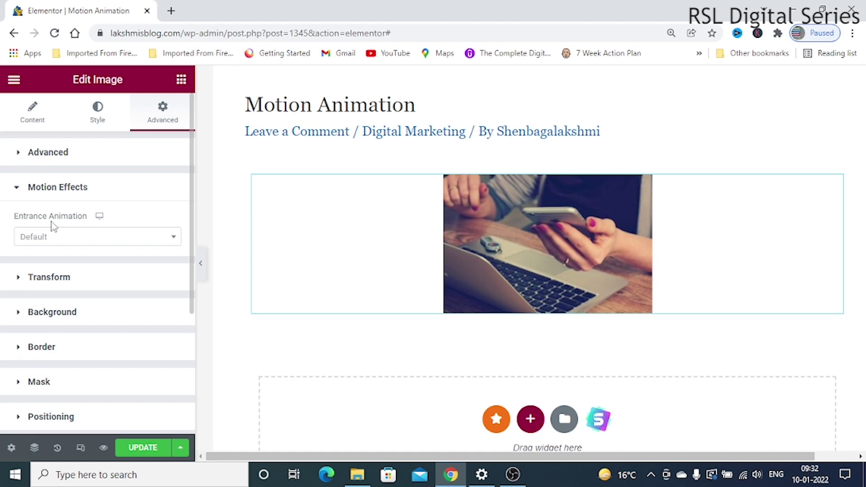
Step: Try the Fade In, Fade In Down, Fade In Left and Fade In Right entrance animations on the image
left_click(174, 241)
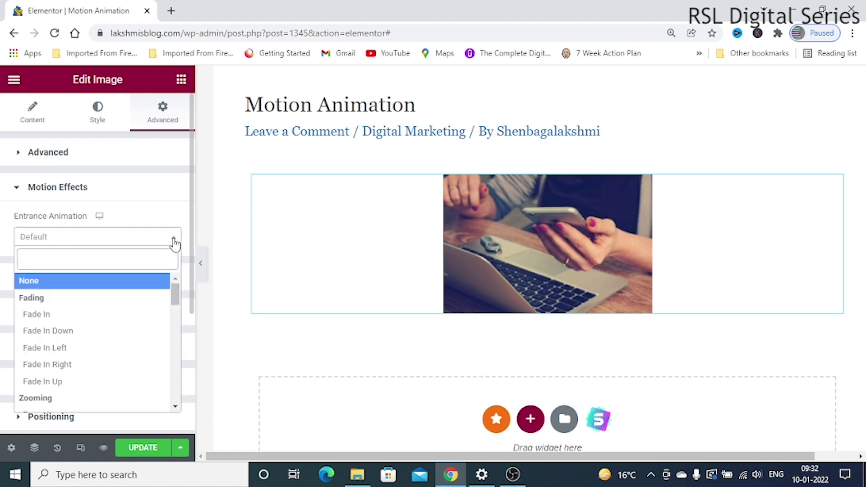
left_click(47, 315)
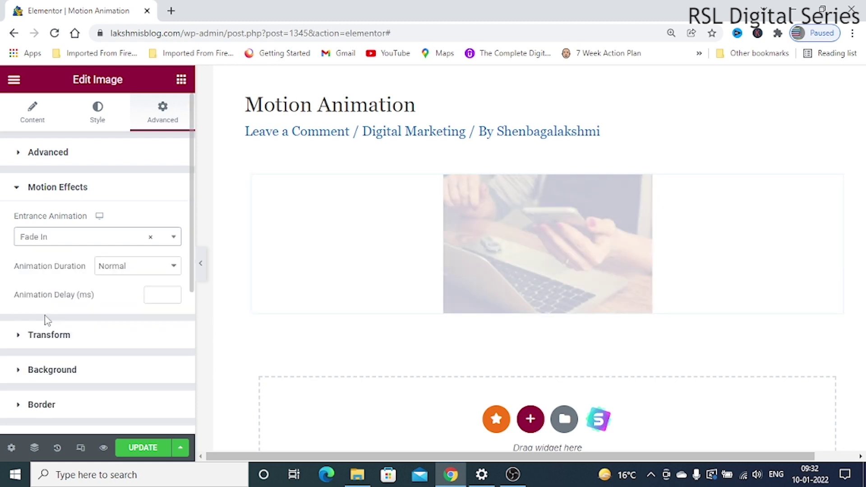
left_click(174, 239)
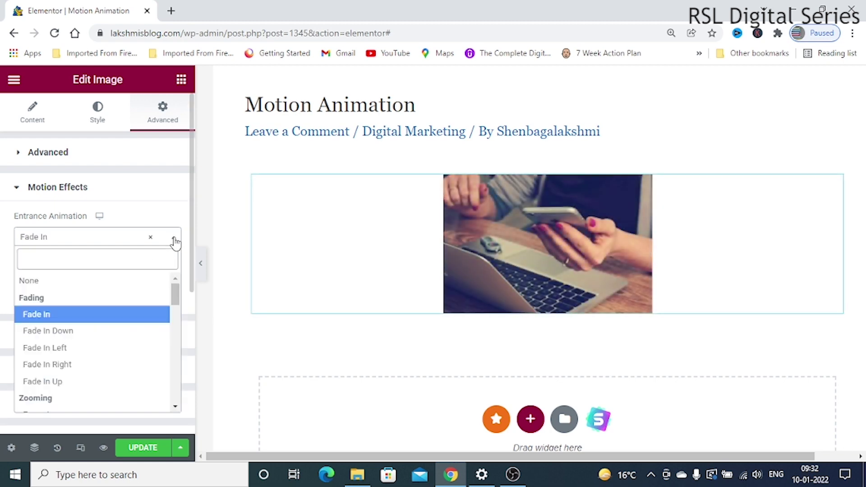
left_click(57, 331)
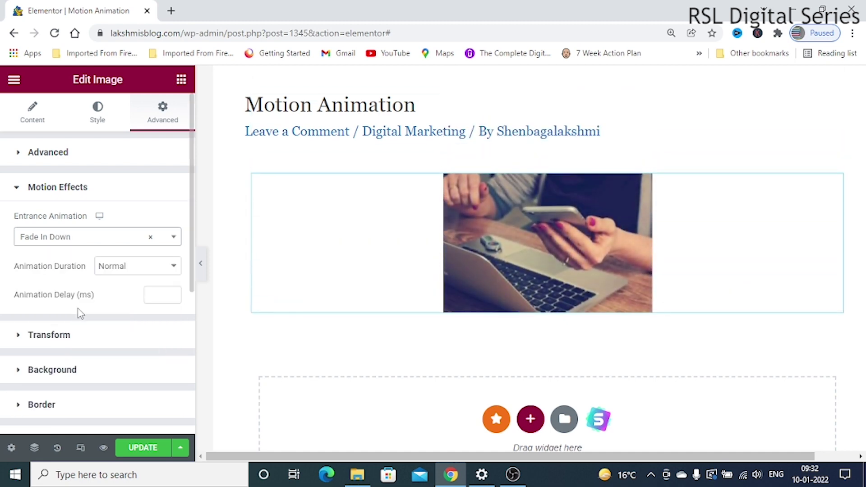
left_click(171, 238)
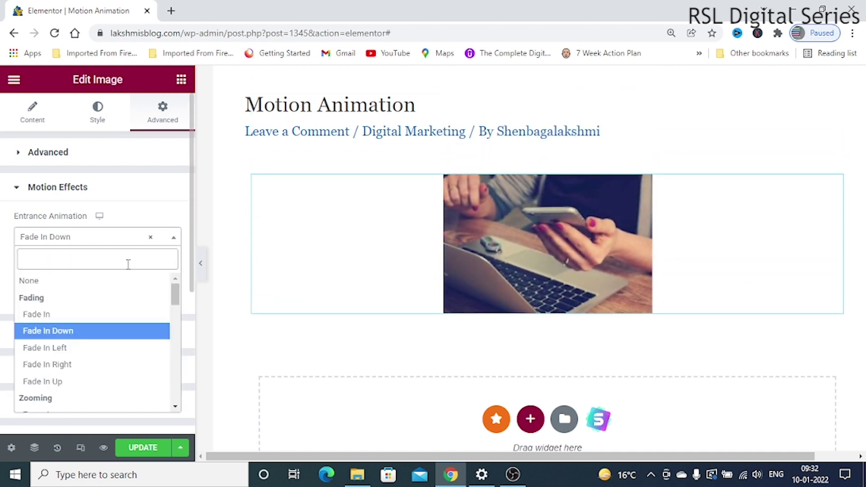
left_click(60, 349)
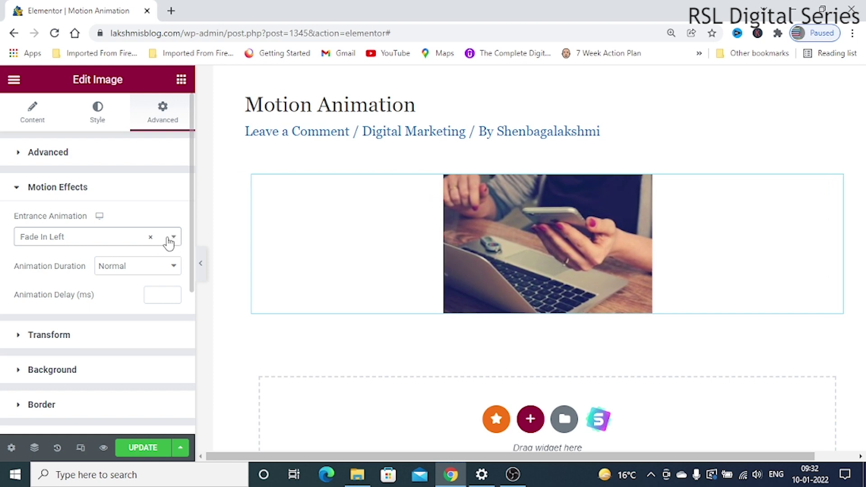
left_click(169, 243)
left_click(58, 362)
Step: Set the image's entrance animation to Zoom In from the Zooming group
left_click(174, 242)
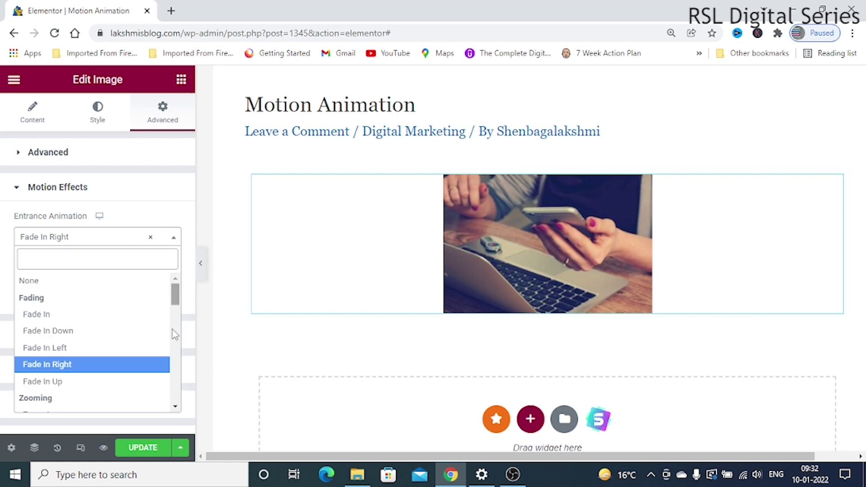
scroll(177, 305, "down", 3)
scroll(176, 310, "up", 3)
scroll(178, 408, "down", 3)
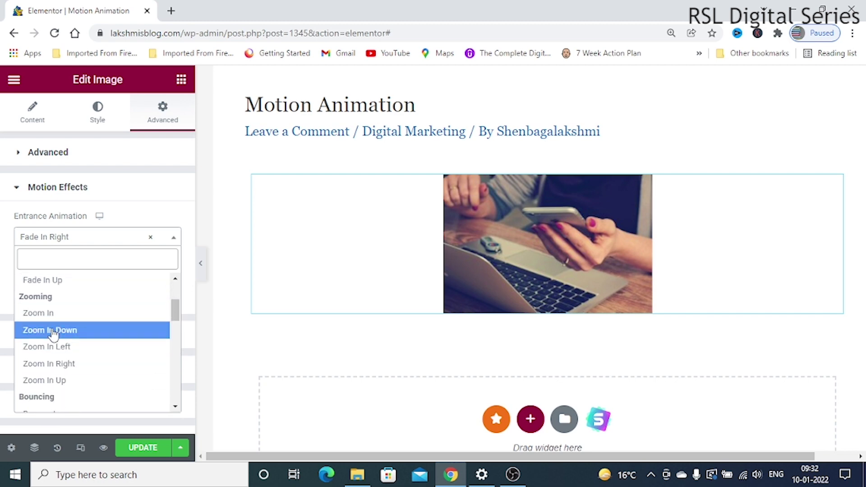
left_click(47, 314)
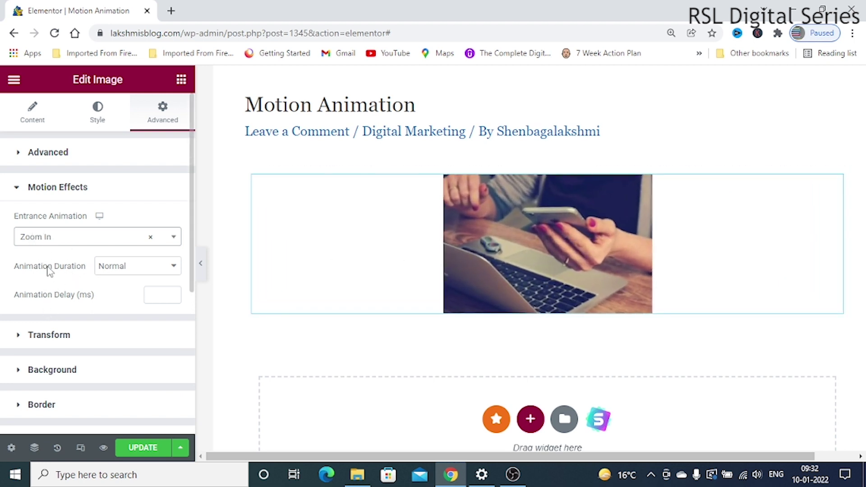
Step: Try the Slow, Normal and Fast animation durations on the image and settle on Slow
left_click(174, 269)
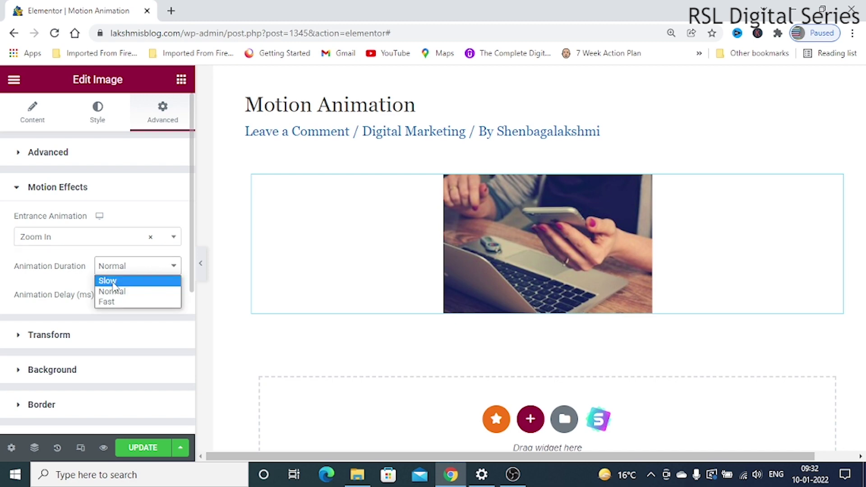
left_click(113, 283)
left_click(176, 269)
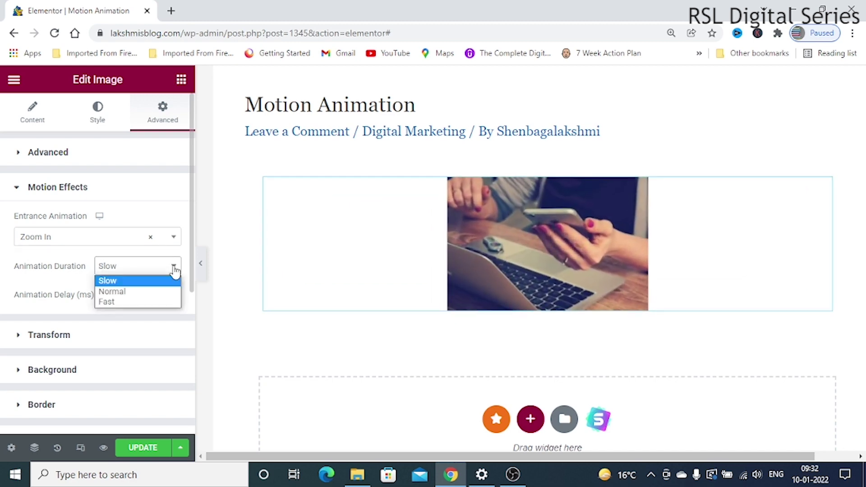
left_click(133, 292)
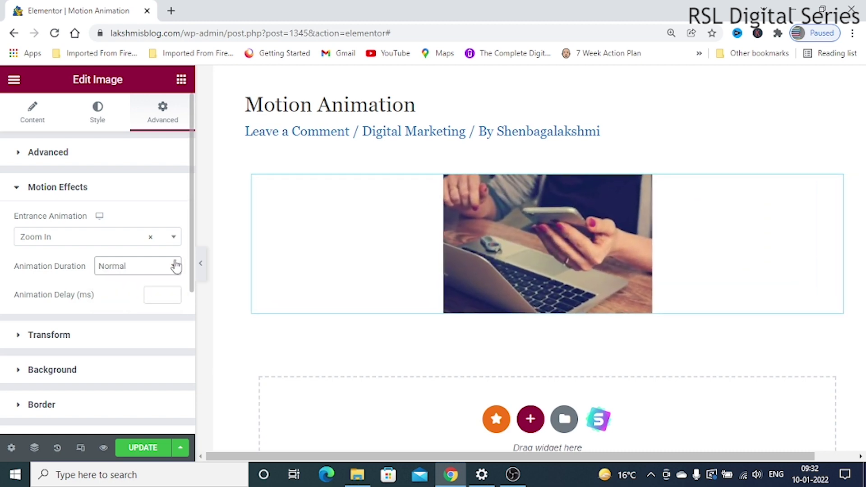
left_click(175, 266)
left_click(129, 304)
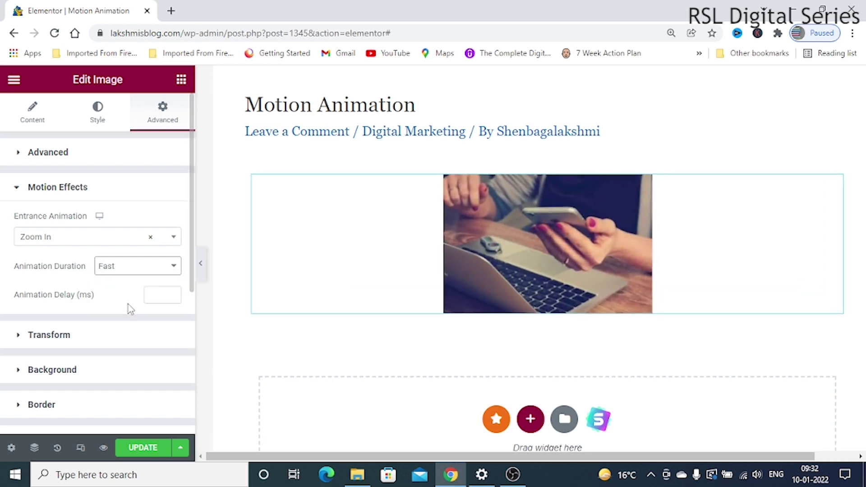
left_click(174, 266)
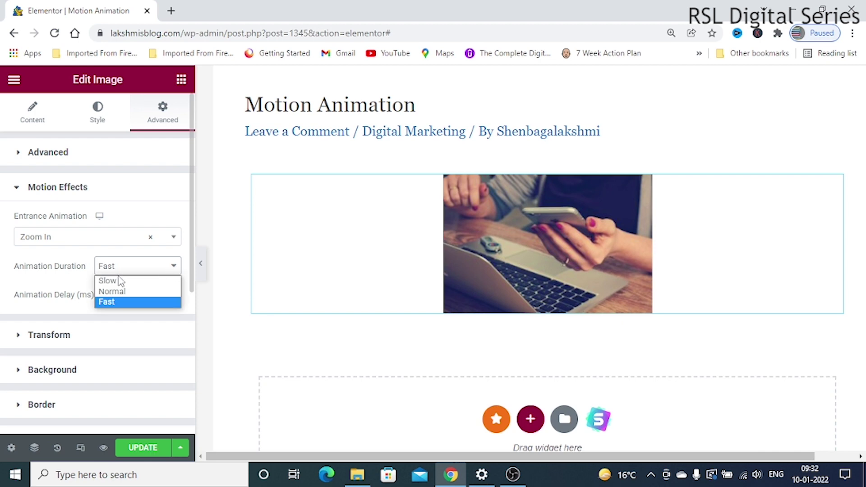
left_click(118, 284)
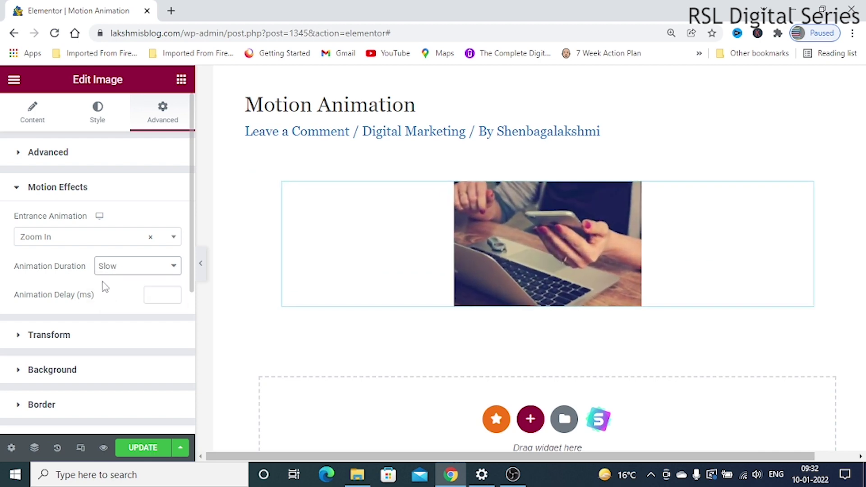
Step: Try animation delays such as 200 and 400 ms on the image and settle on 100 ms
left_click(158, 295)
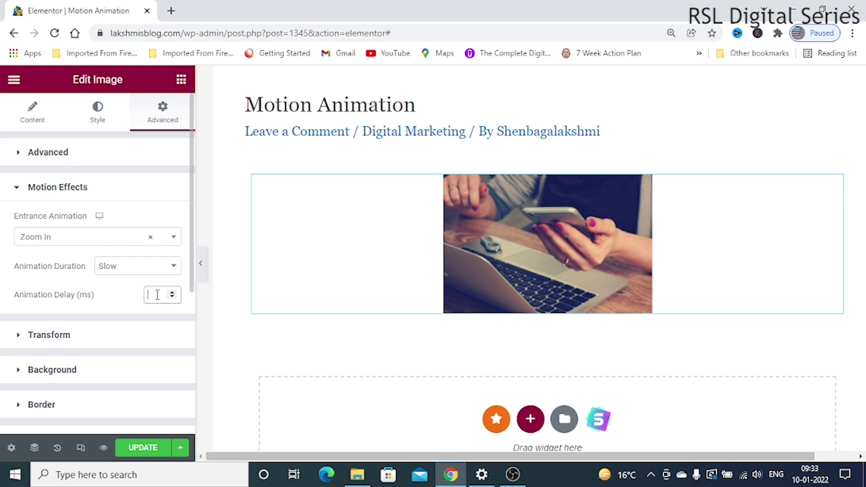
type("10")
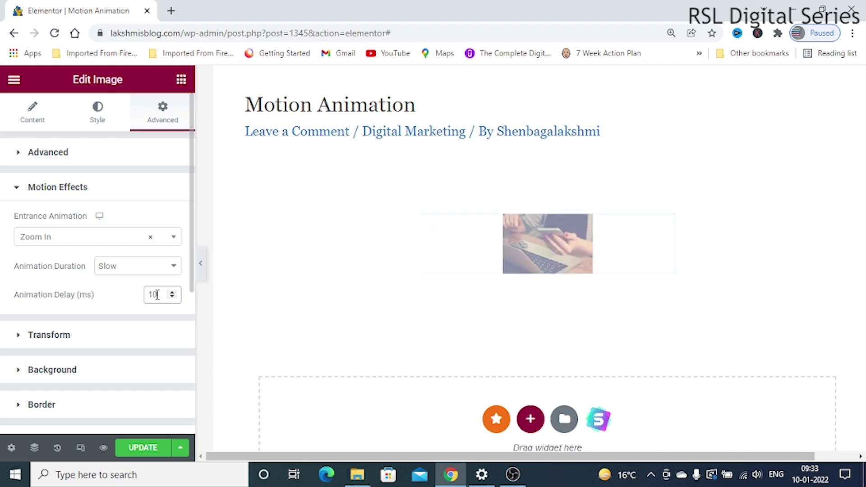
type("00")
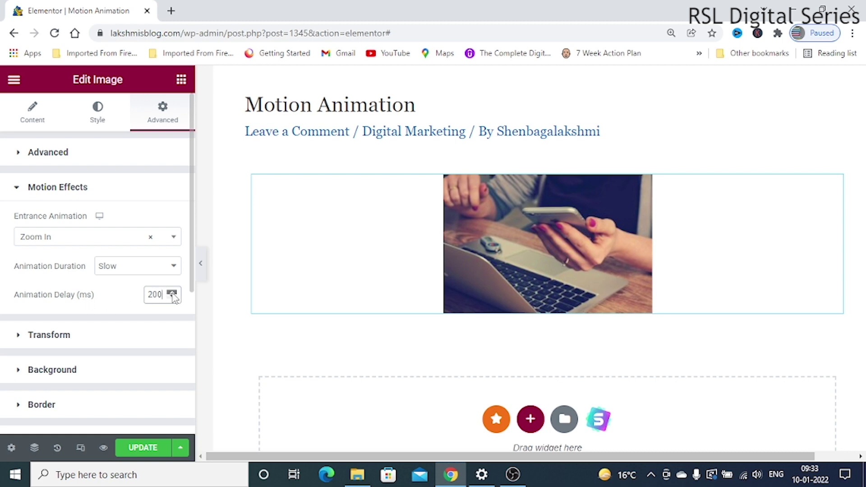
left_click(172, 292)
left_click(172, 292)
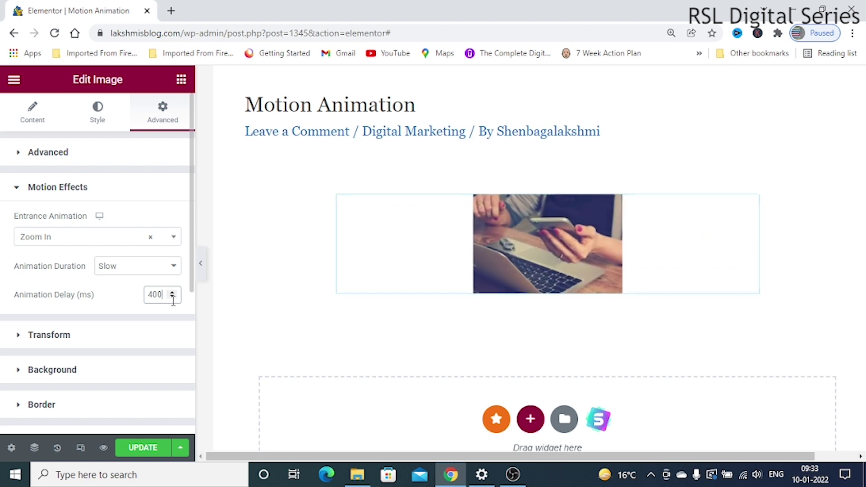
left_click(172, 297)
left_click(172, 297)
left_click(172, 297)
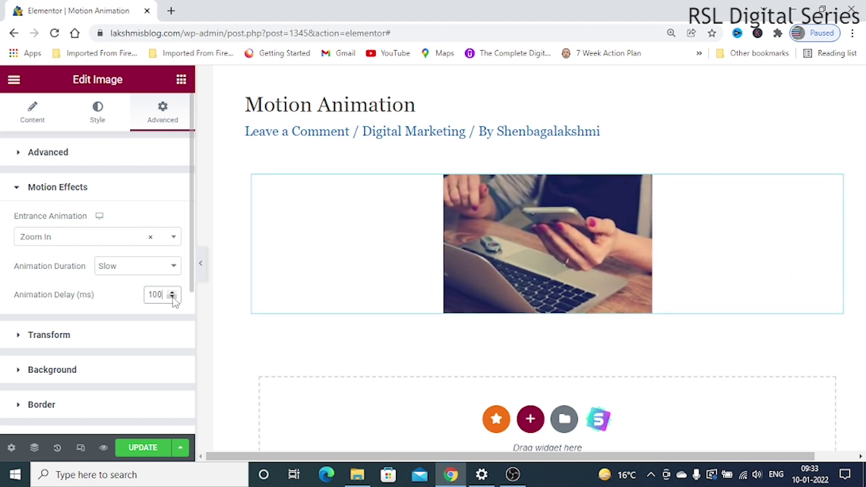
Step: Update the post and preview it to watch the image's entrance animation on the page
left_click(144, 451)
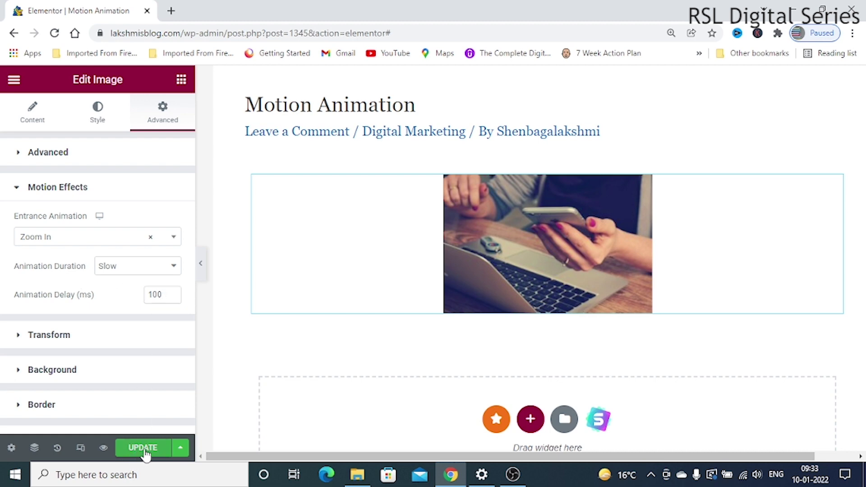
left_click(144, 448)
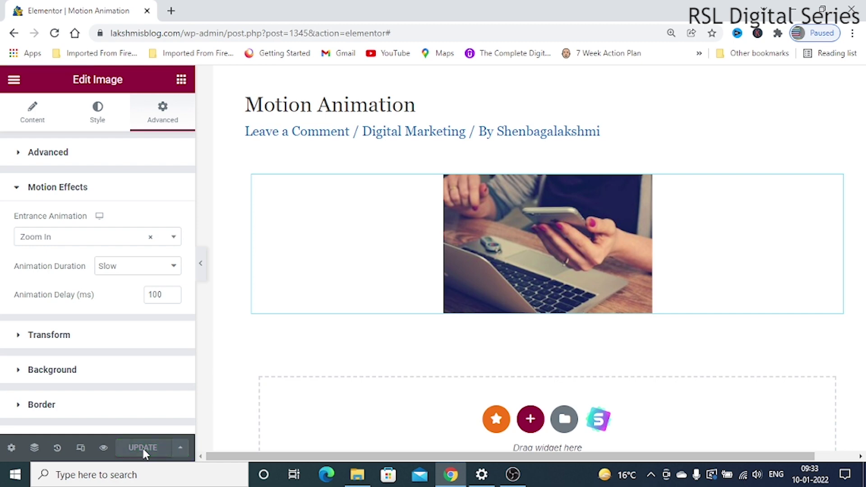
left_click(103, 448)
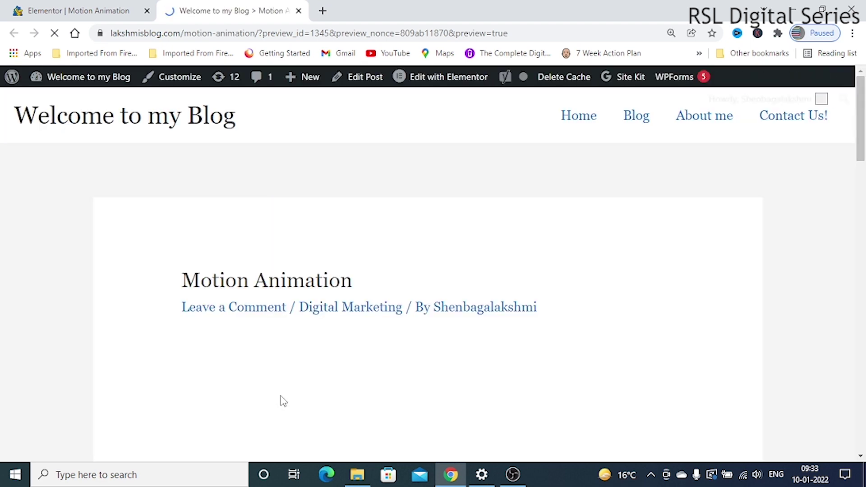
scroll(468, 377, "down", 3)
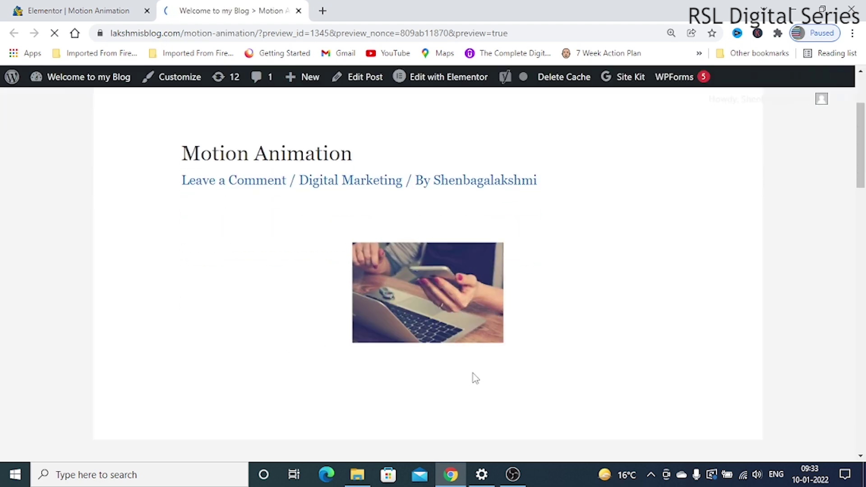